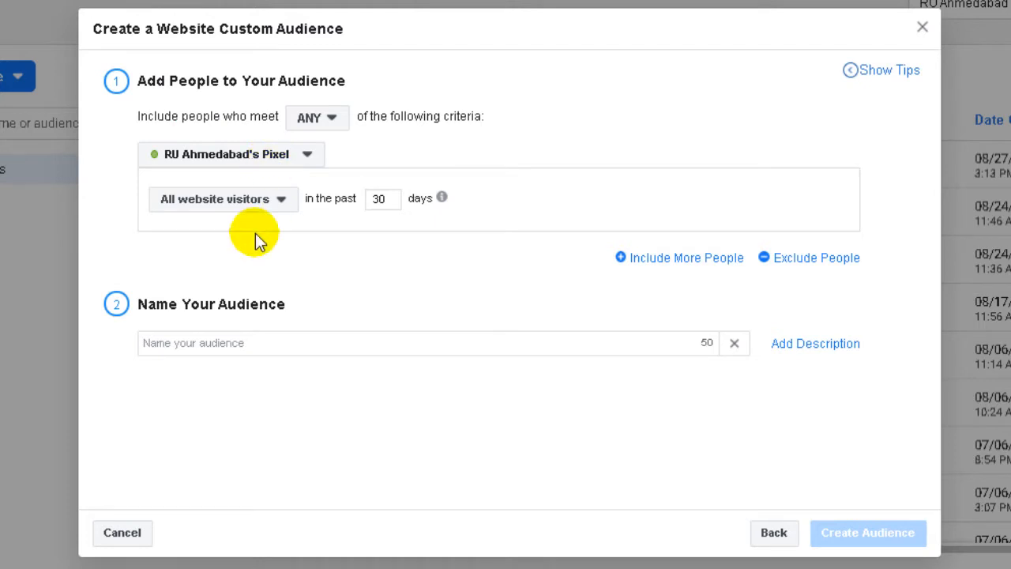
- Set the website audience criterion to the AddToCart event in the past 30 days and open the audience name for editing
left_click(281, 201)
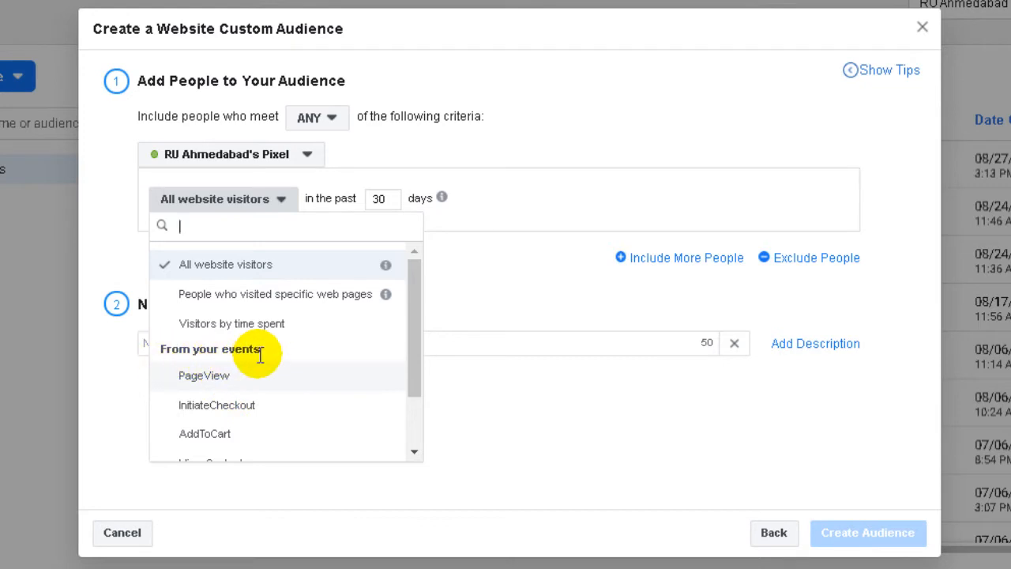
scroll(269, 355, "down", 1)
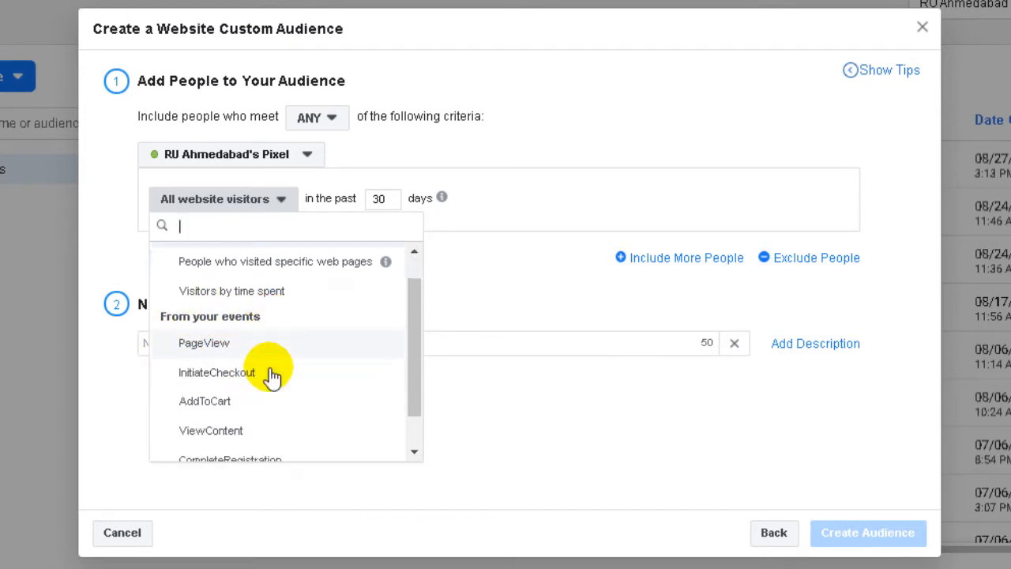
left_click(220, 405)
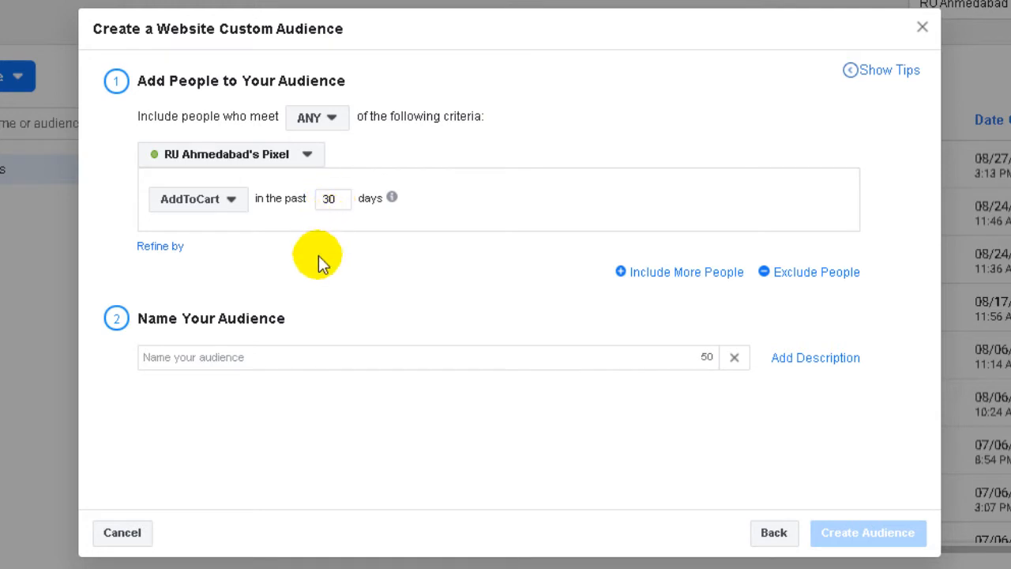
left_click(183, 364)
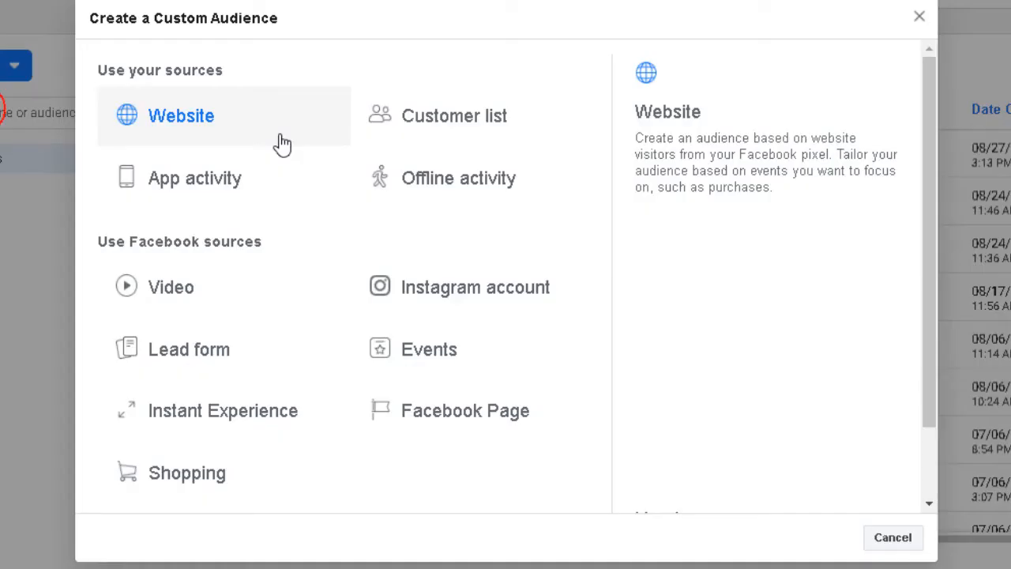
- Start a website custom audience of people who visited specific web pages, ready for a URL contains value
left_click(166, 134)
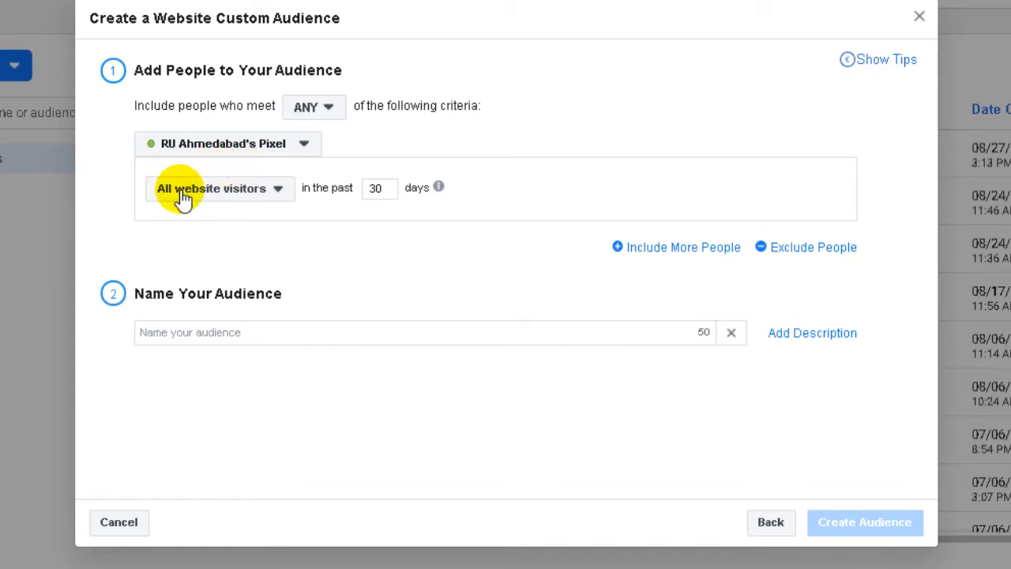
left_click(276, 191)
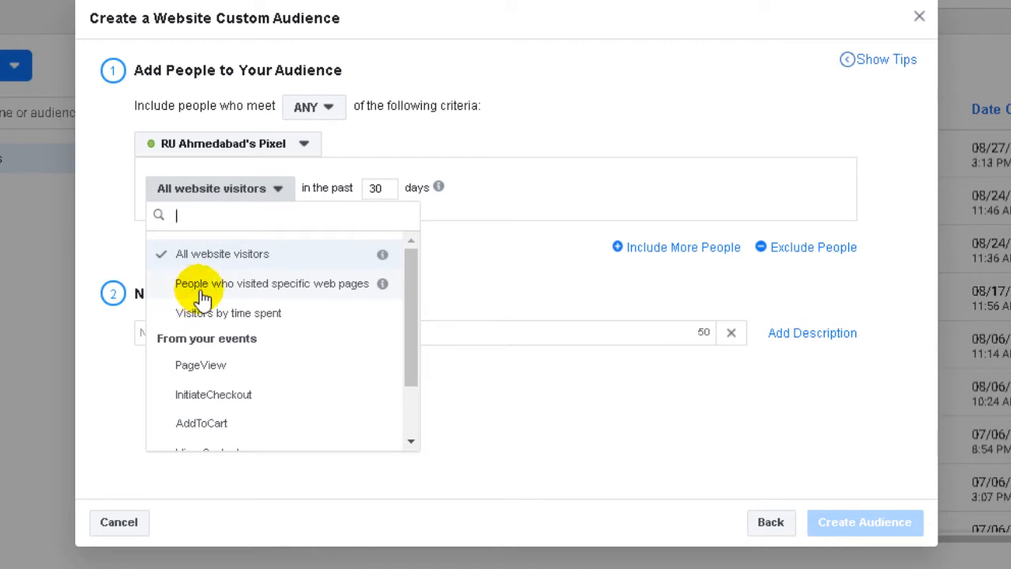
left_click(305, 286)
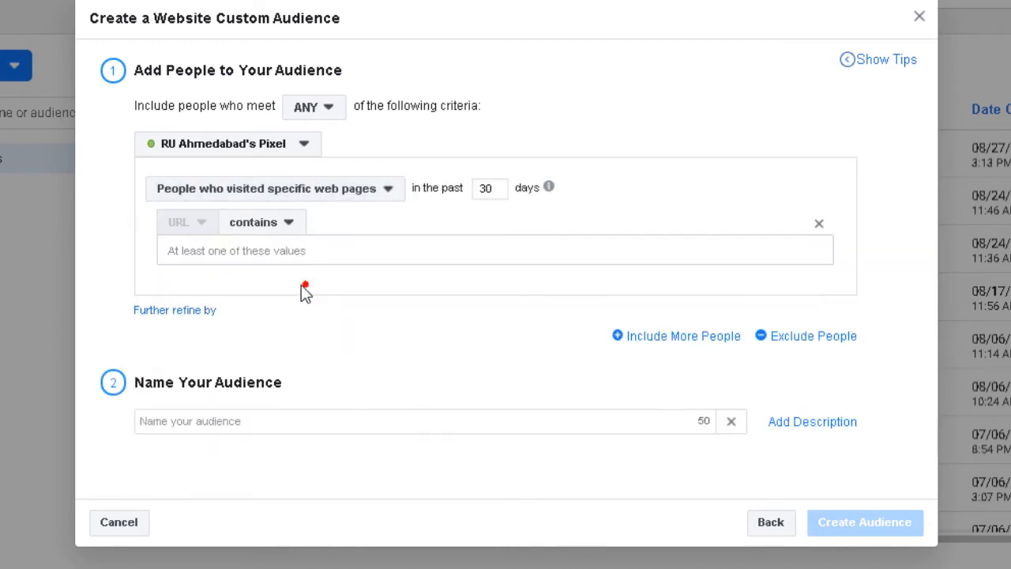
left_click(241, 250)
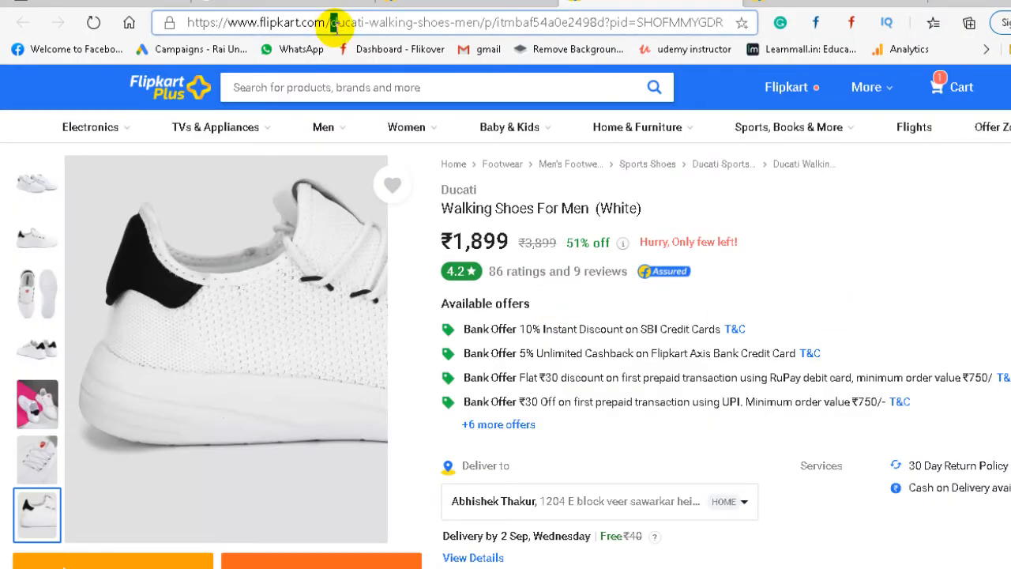
- Copy ducati-walking-shoes-men from the Flipkart product URL and paste it as the URL contains value in the Facebook audience
left_click_drag(332, 23, 483, 24)
key("ctrl+c")
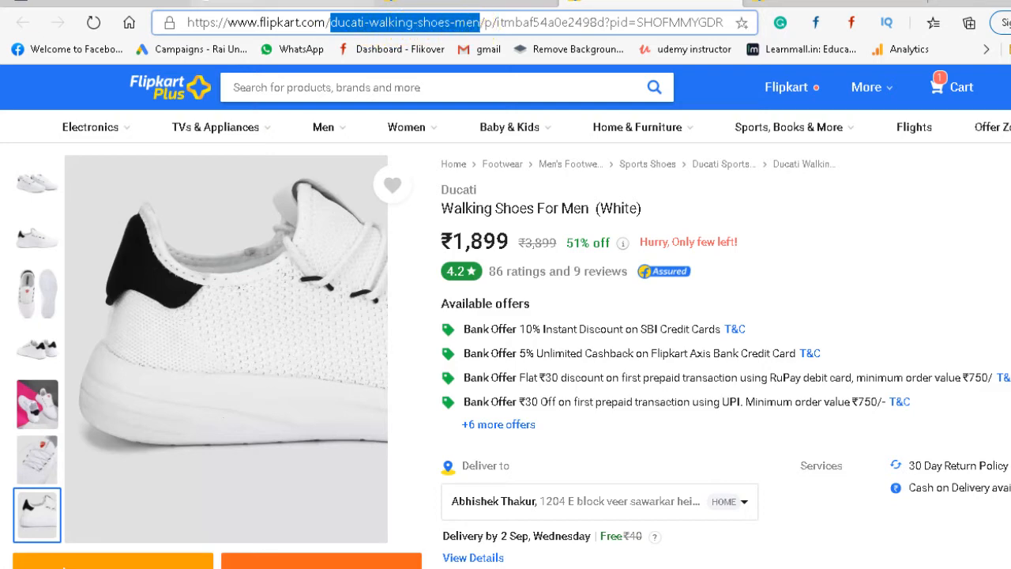
left_click(131, 2)
left_click(338, 294)
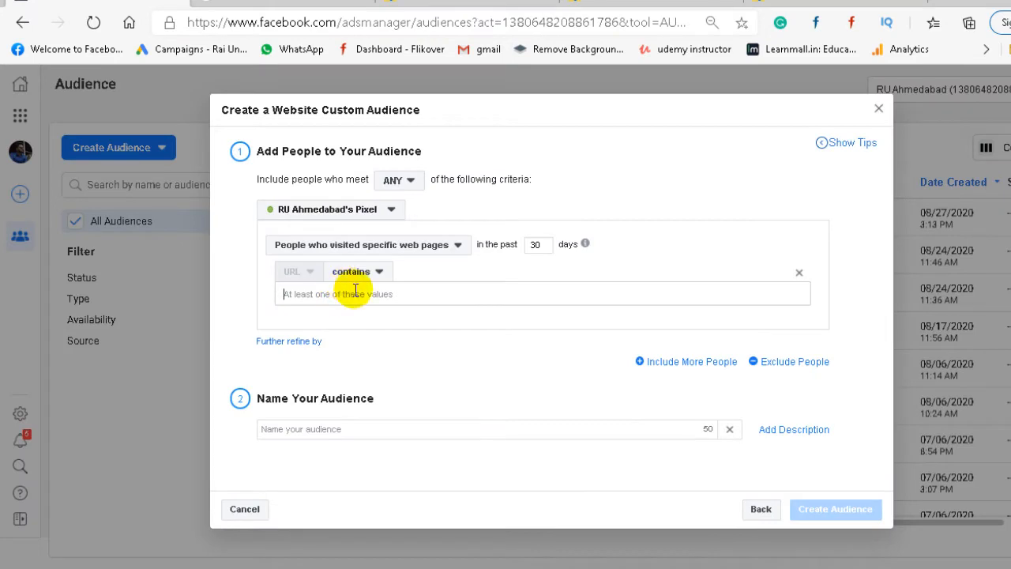
key("ctrl+v")
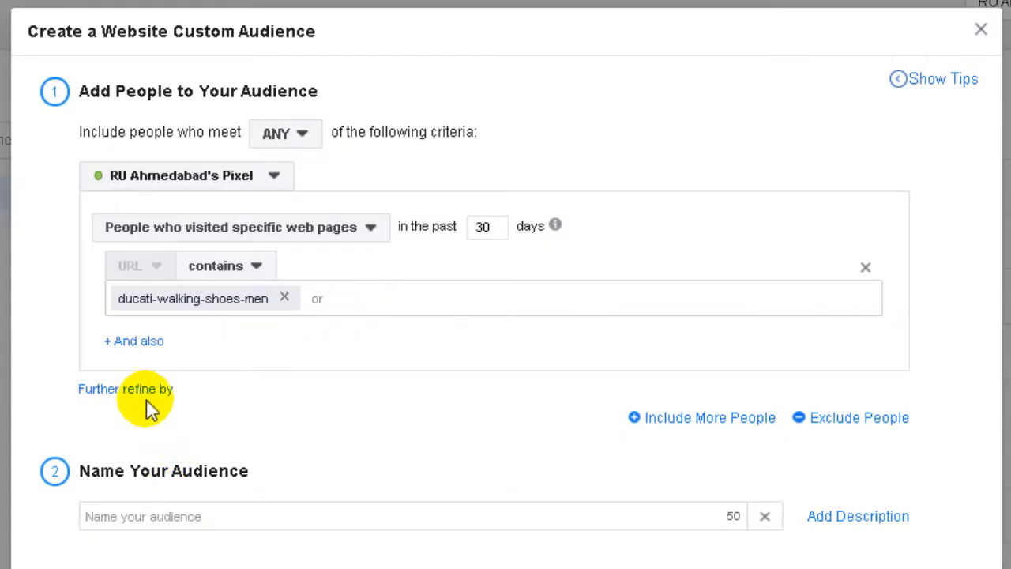
- Refine the page-visitor audience by a frequency greater than or equal to 2 and add a device filter kept at All
left_click(135, 392)
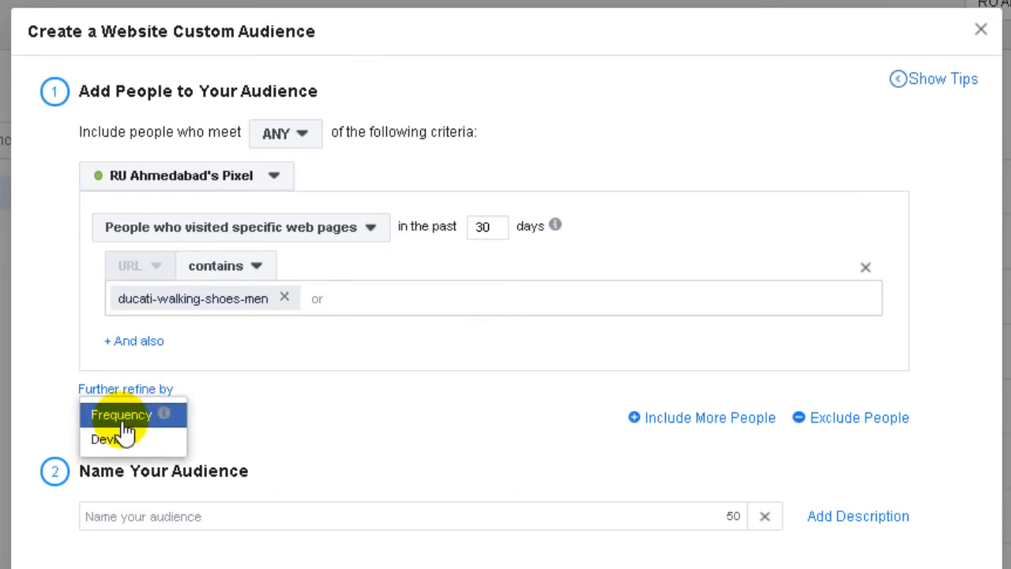
left_click(130, 417)
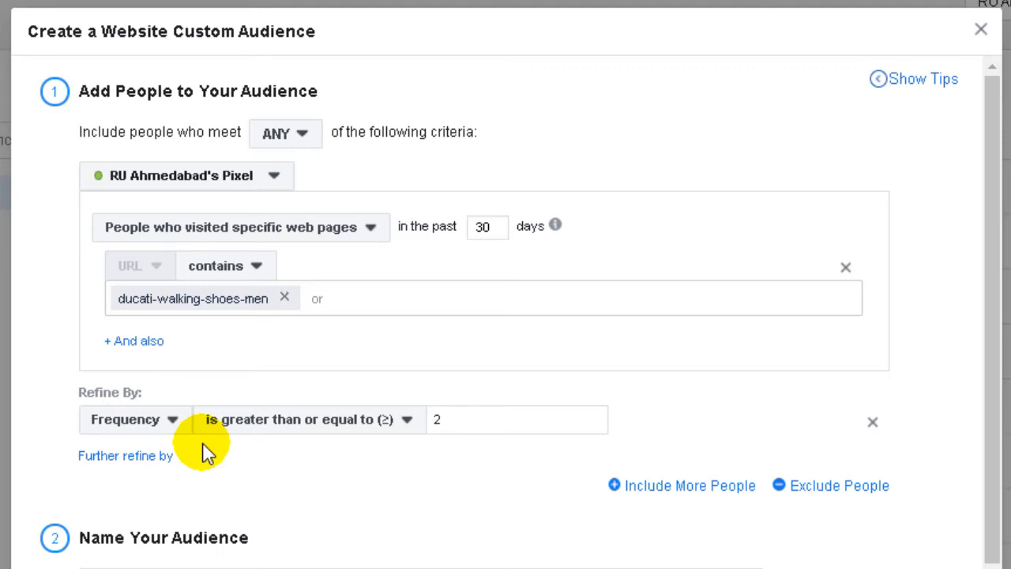
left_click(129, 457)
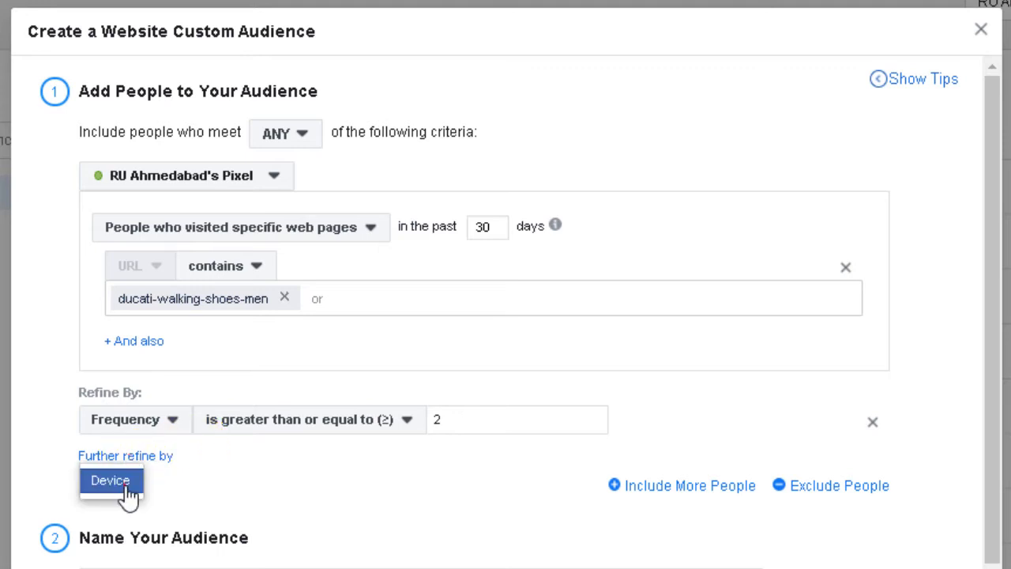
left_click(127, 484)
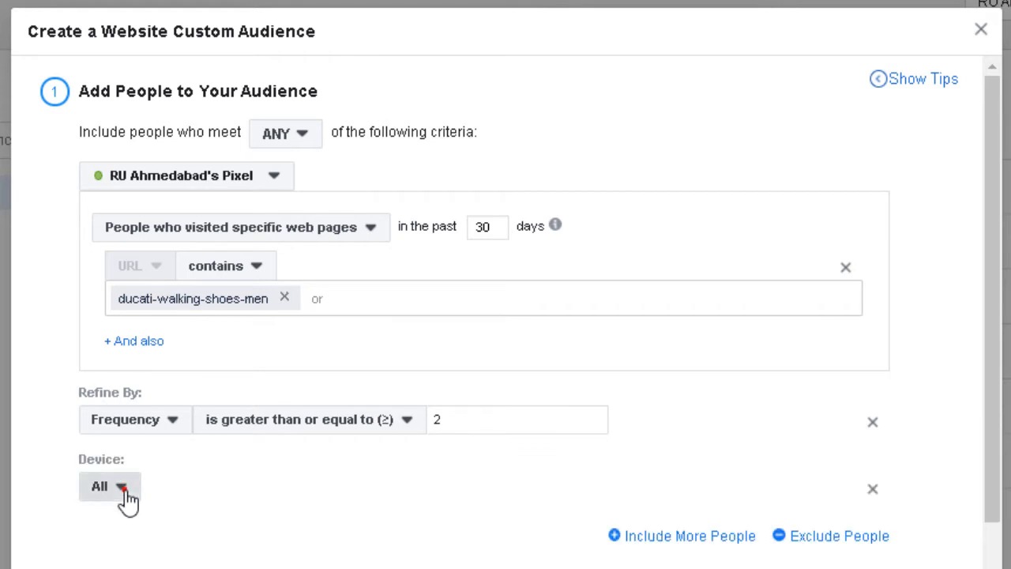
left_click(122, 488)
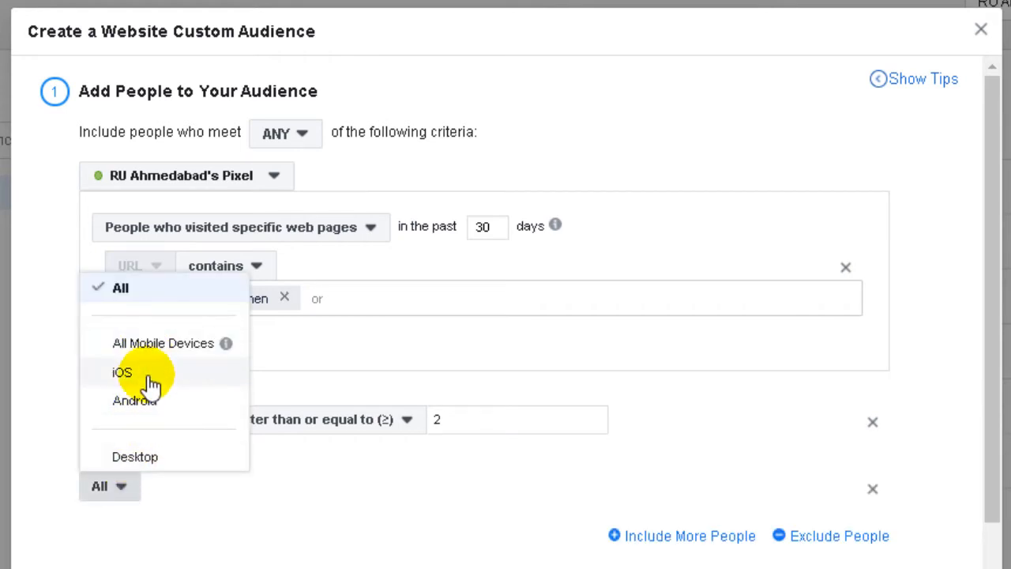
left_click(261, 487)
scroll(397, 538, "down", 1)
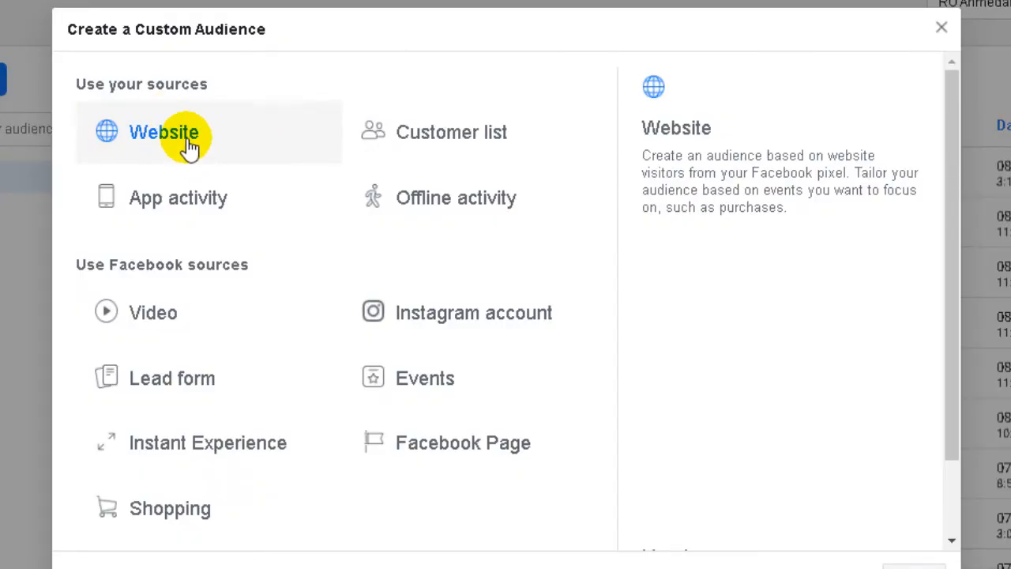
- Start a website custom audience of the top 25% of visitors by time spent and add a URL contains condition for specific pages
left_click(183, 149)
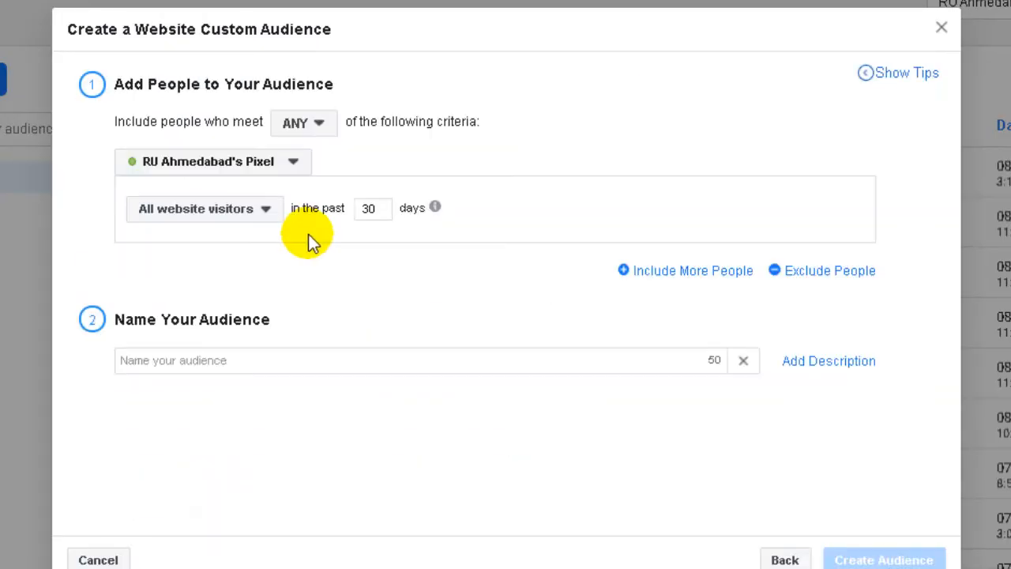
left_click(244, 224)
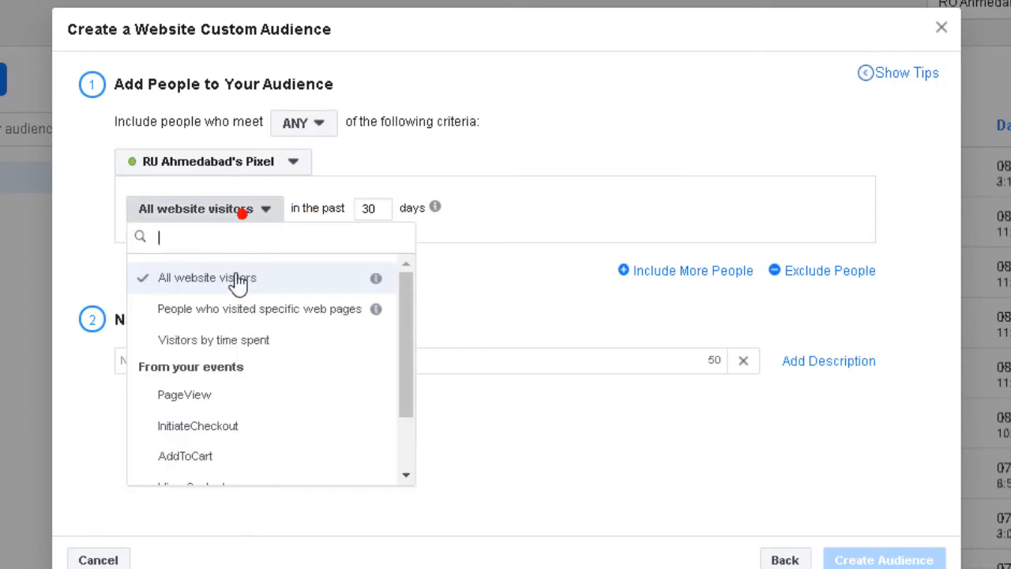
left_click(183, 341)
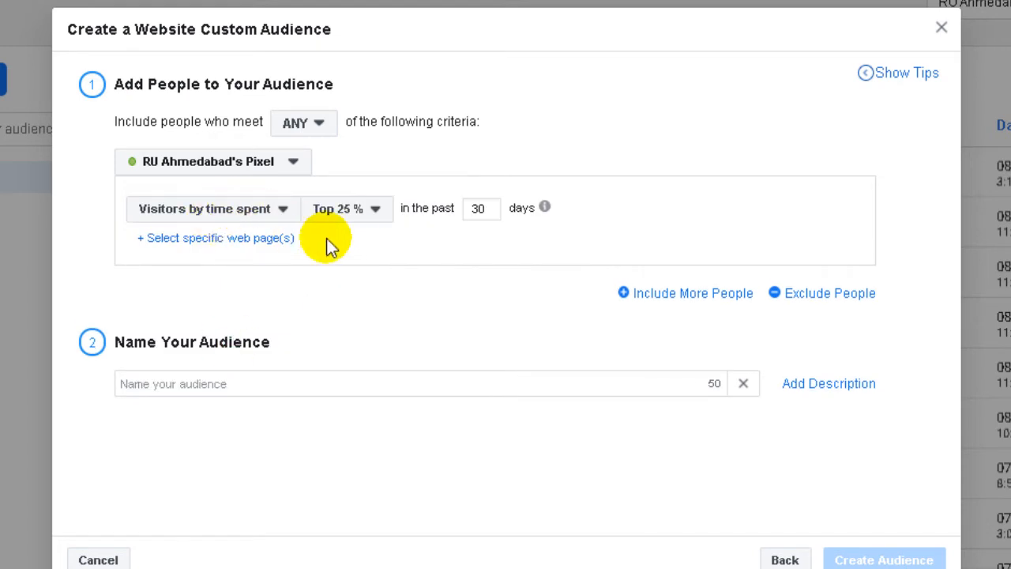
left_click(373, 210)
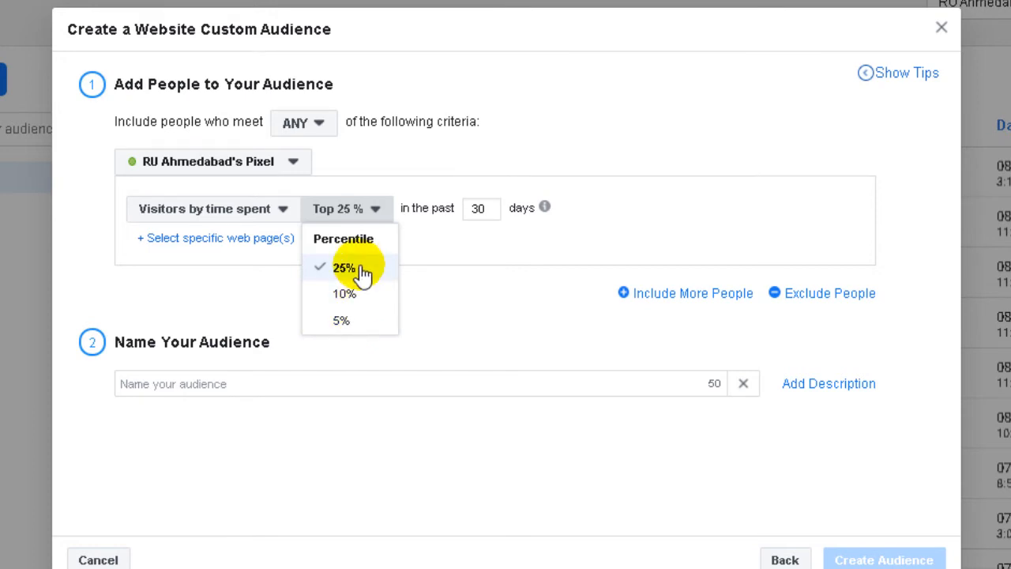
left_click(461, 278)
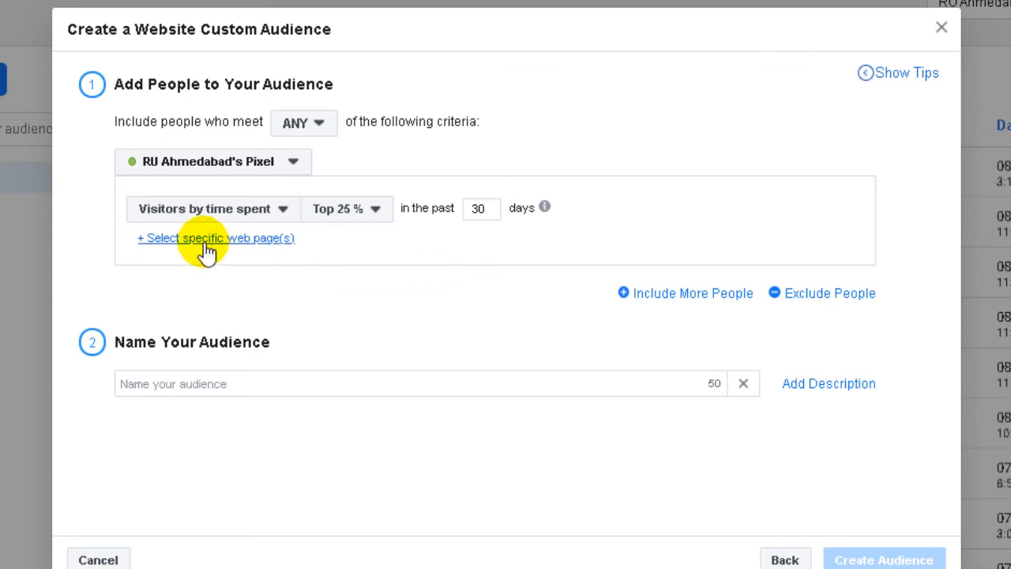
left_click(225, 246)
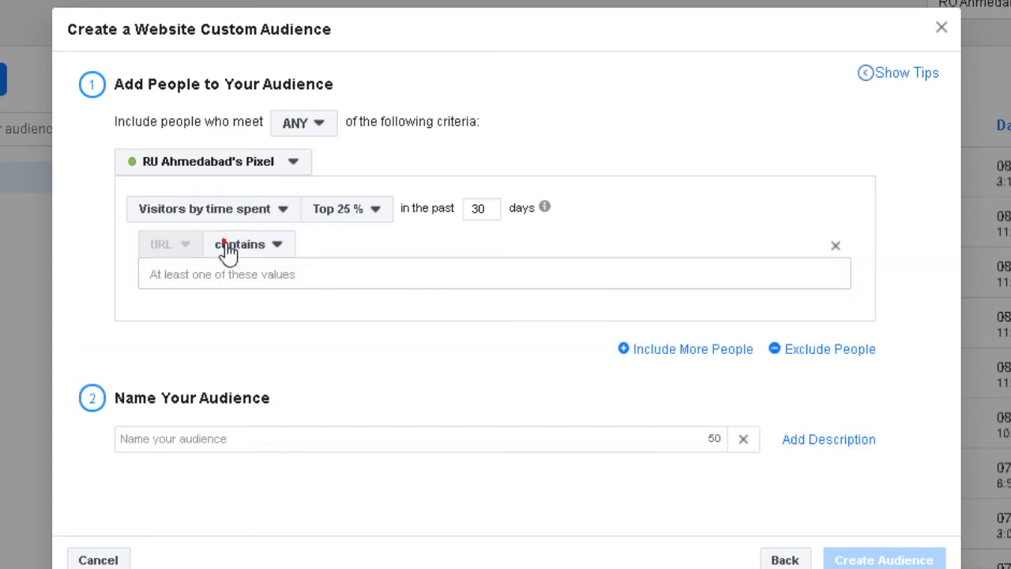
left_click(220, 274)
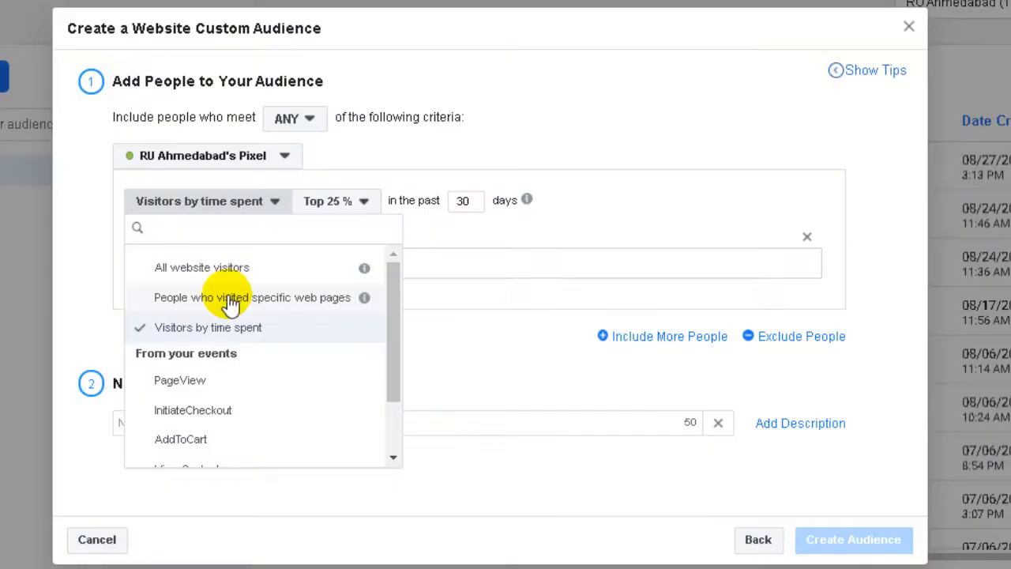
- Switch the audience criterion to All website visitors and on to People who visited specific web pages
left_click(222, 269)
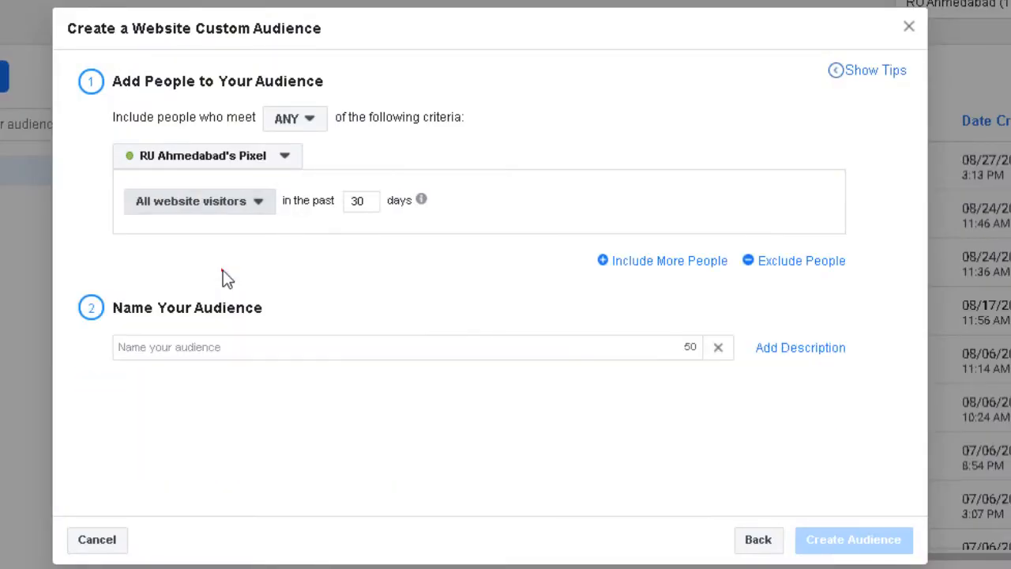
left_click(158, 194)
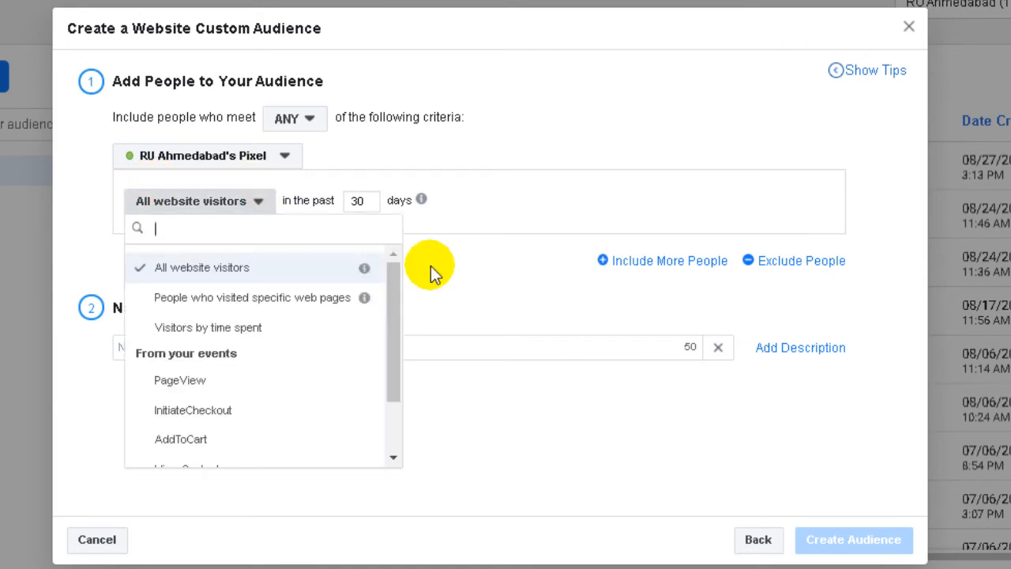
left_click(291, 304)
left_click(254, 269)
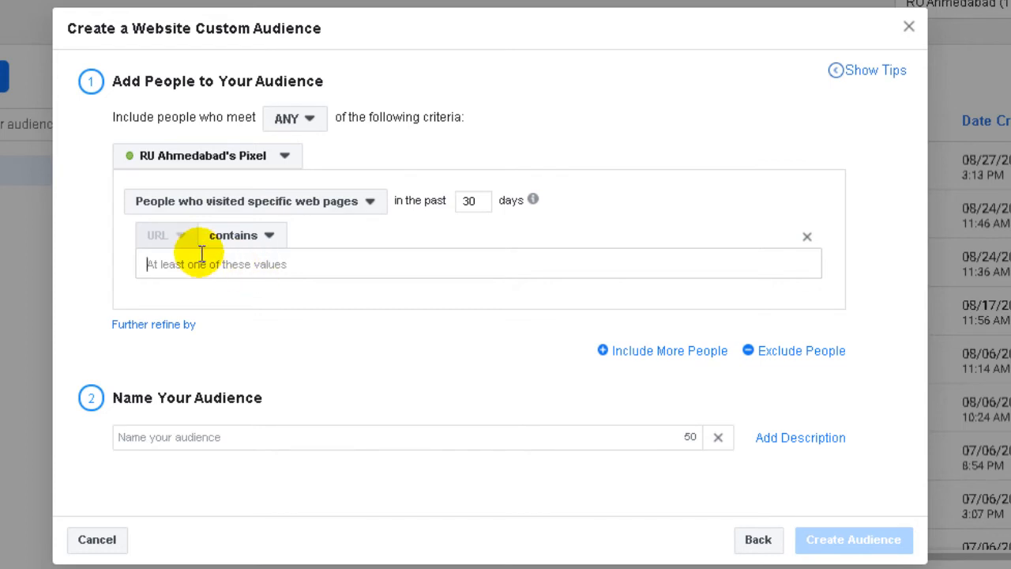
- Examine the pixel events offered as audience criteria, leaving the criterion unchanged
left_click(200, 206)
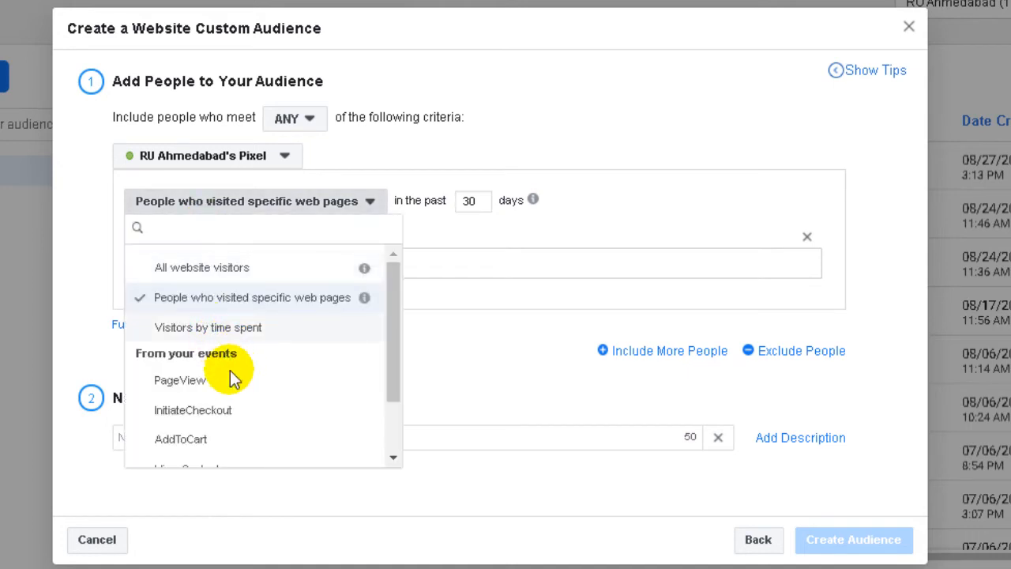
scroll(229, 379, "down", 2)
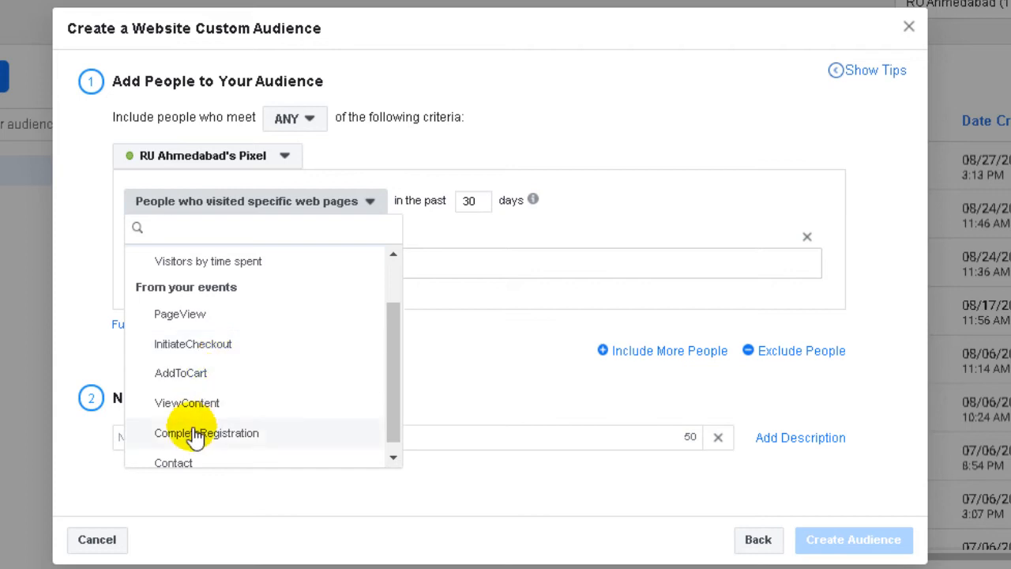
left_click(464, 353)
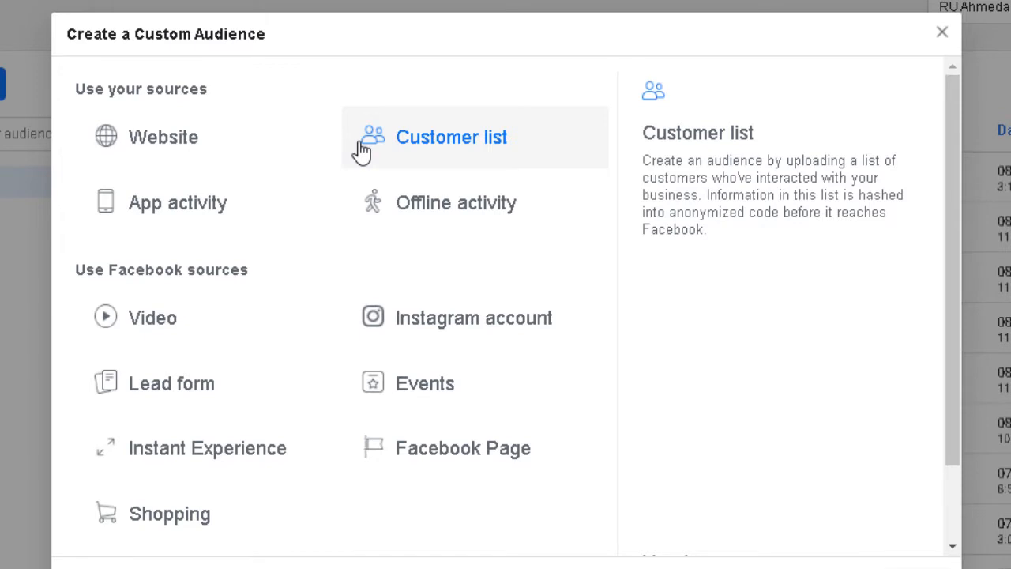
- Start an Instagram account custom audience for everyone who engaged with the professional account, and open its number of past days for editing
left_click(361, 143)
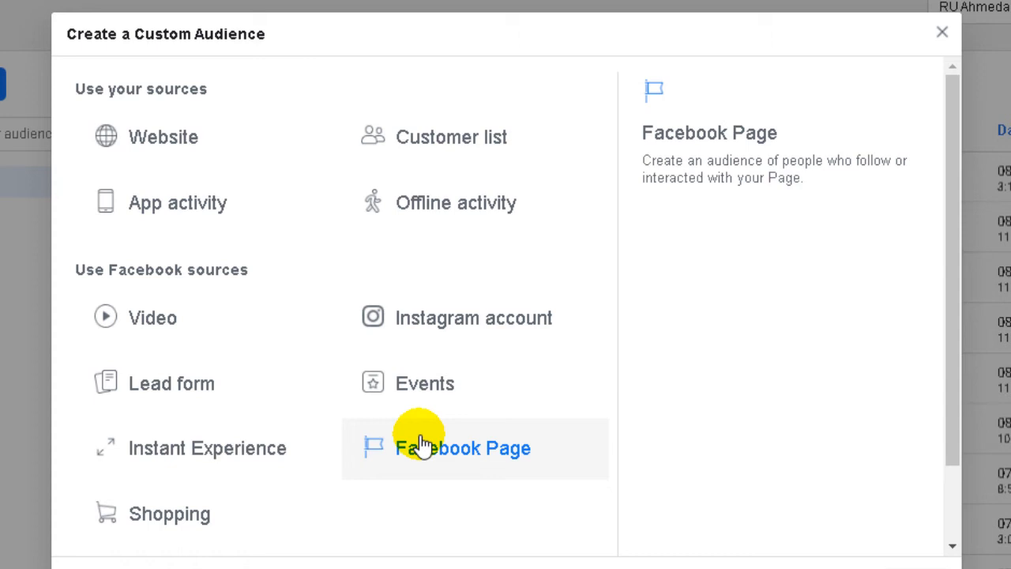
left_click(446, 338)
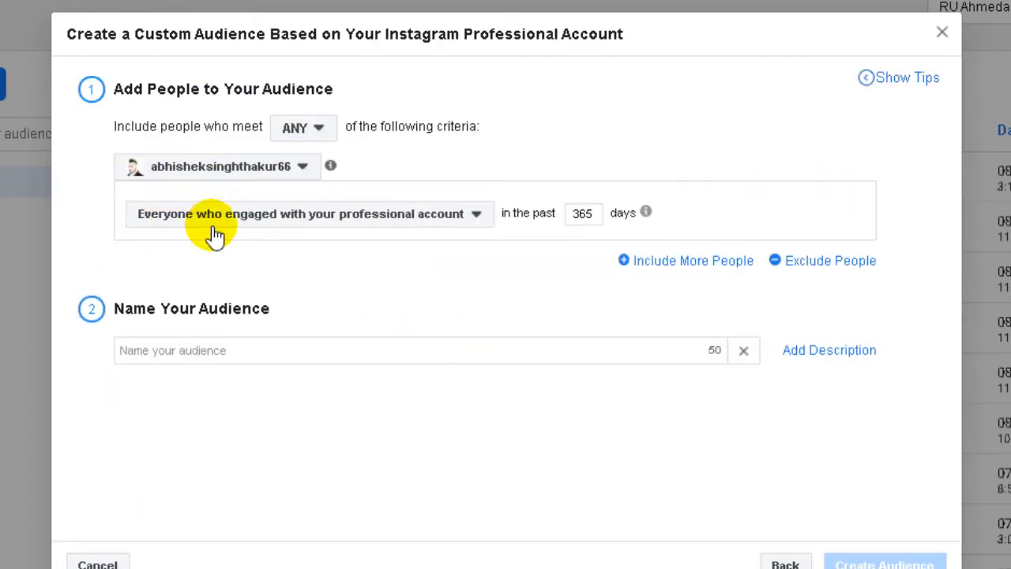
left_click(342, 222)
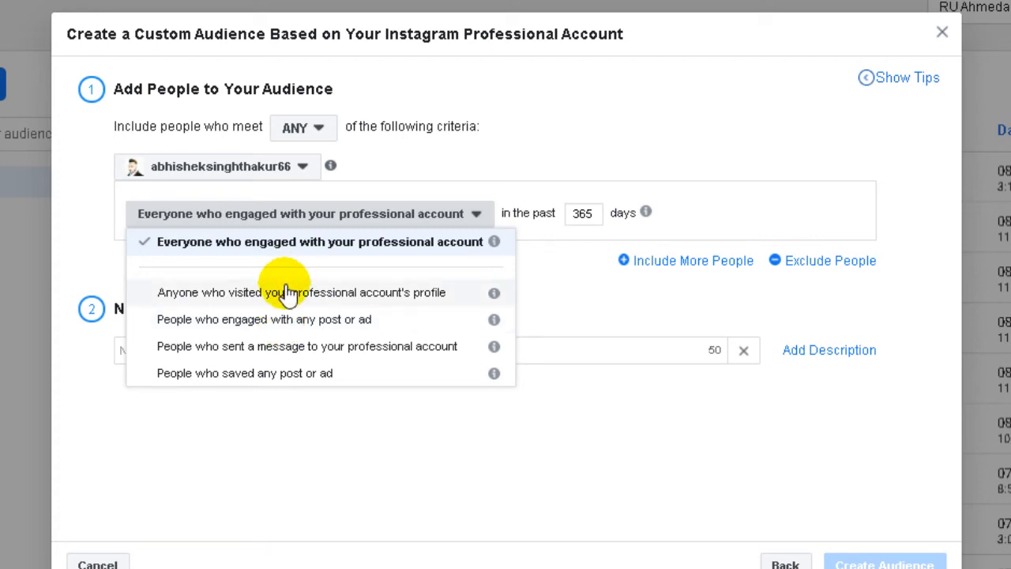
left_click(537, 286)
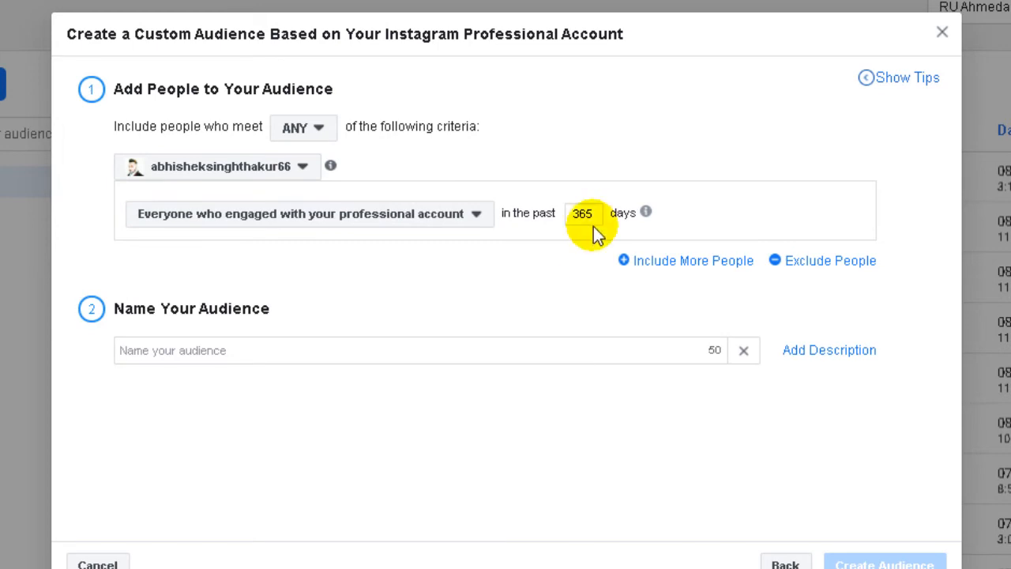
left_click_drag(594, 221, 565, 224)
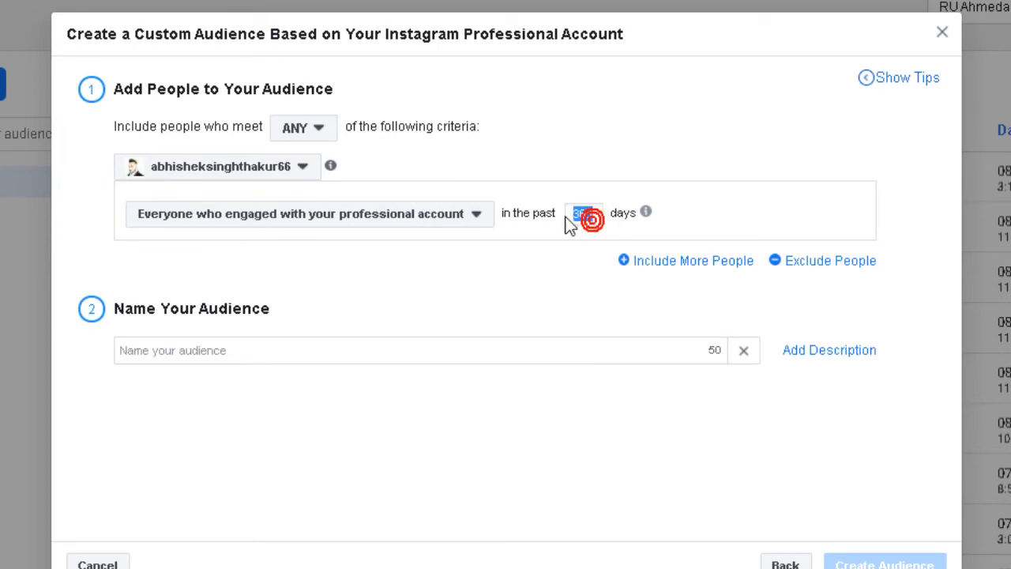